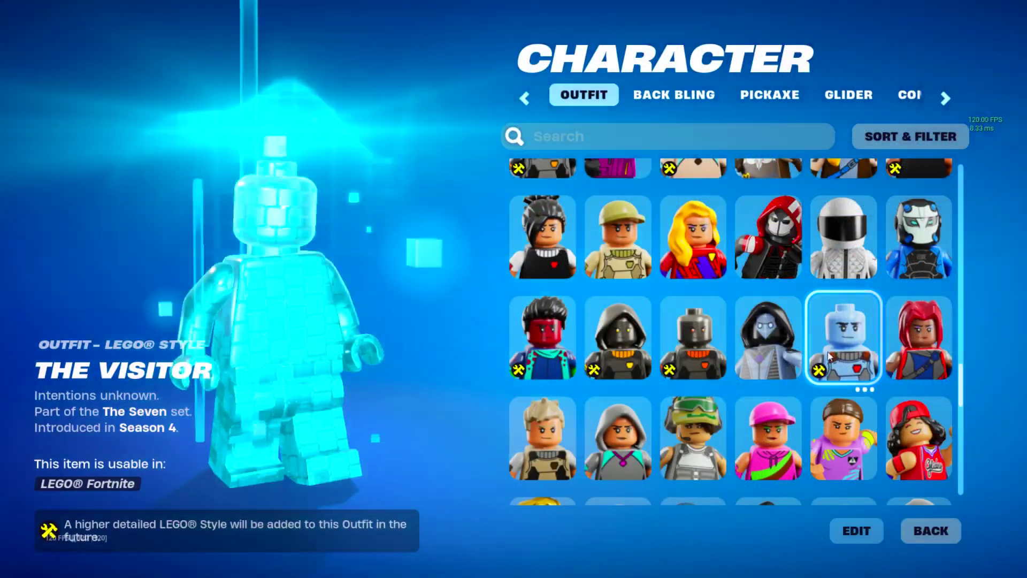
- Preview the Omen, Omega, Oblivion and Flytrap LEGO outfits in the locker
click(761, 359)
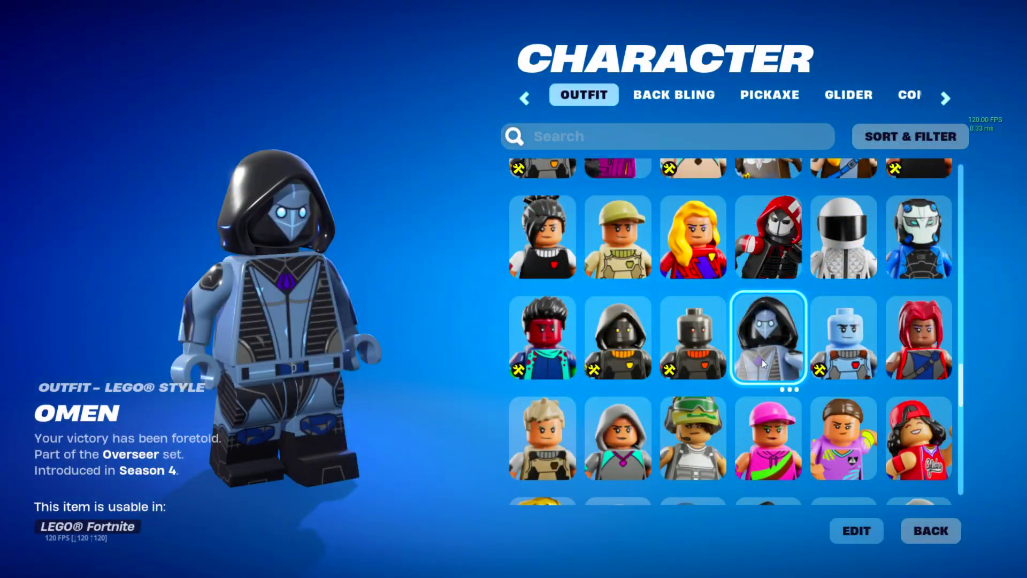
click(694, 353)
click(620, 354)
click(550, 361)
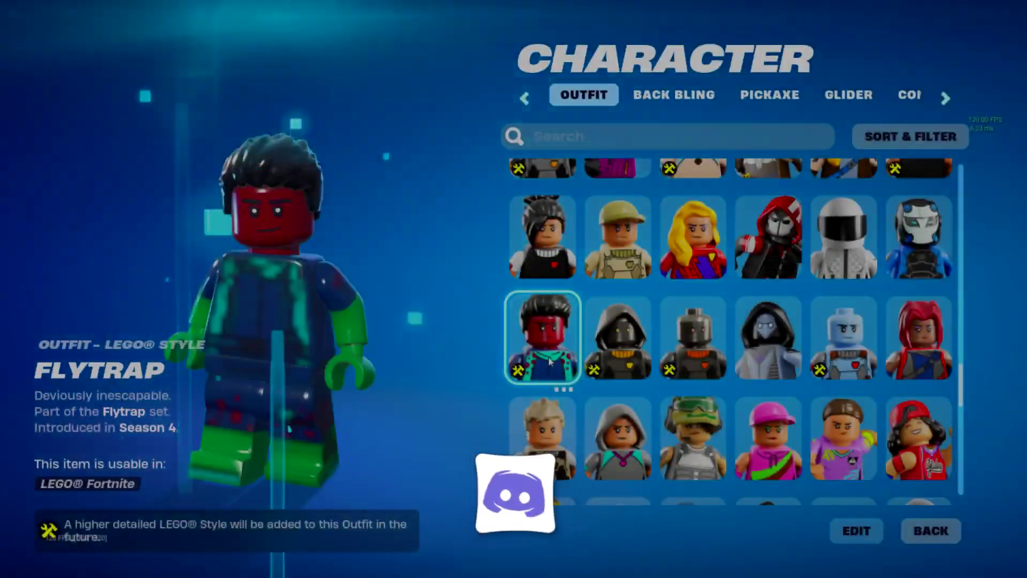
scroll(626, 346, up, 1)
- Preview Sun Strider, The Ace, Whiteout and Carbide, then switch the lobby to LEGO Fortnite
click(692, 373)
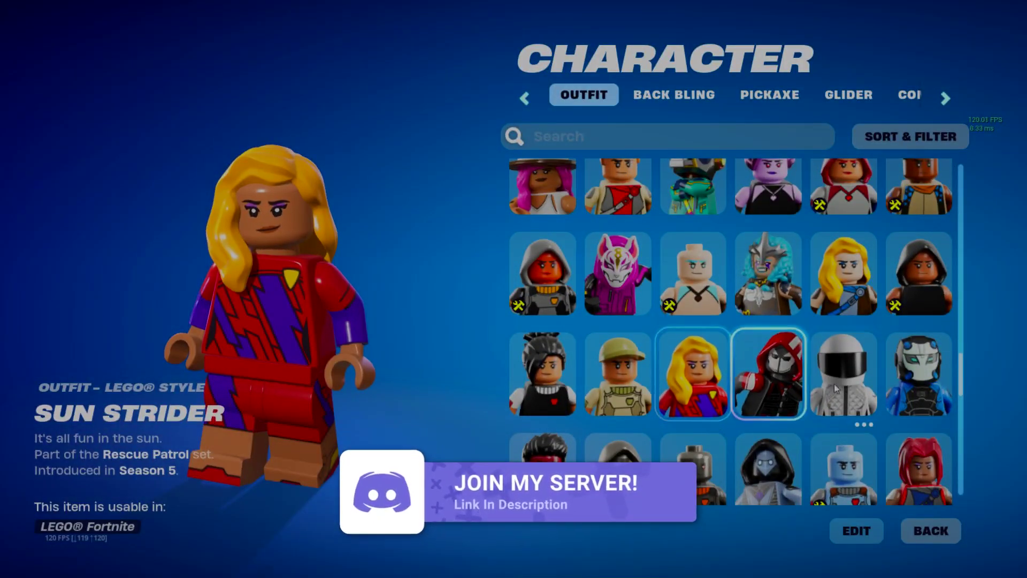
click(778, 381)
click(841, 381)
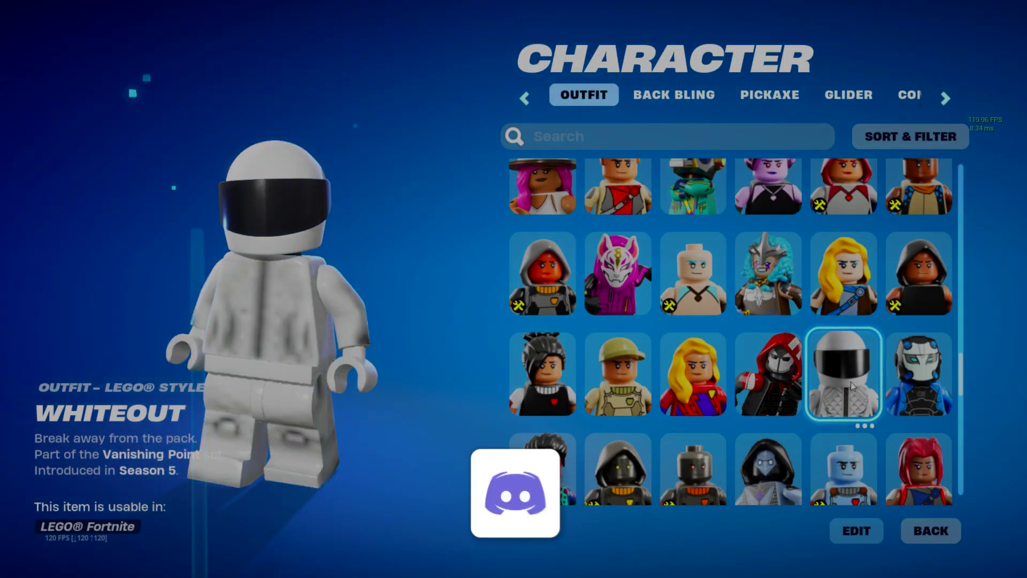
click(919, 377)
scroll(935, 381, up, 1)
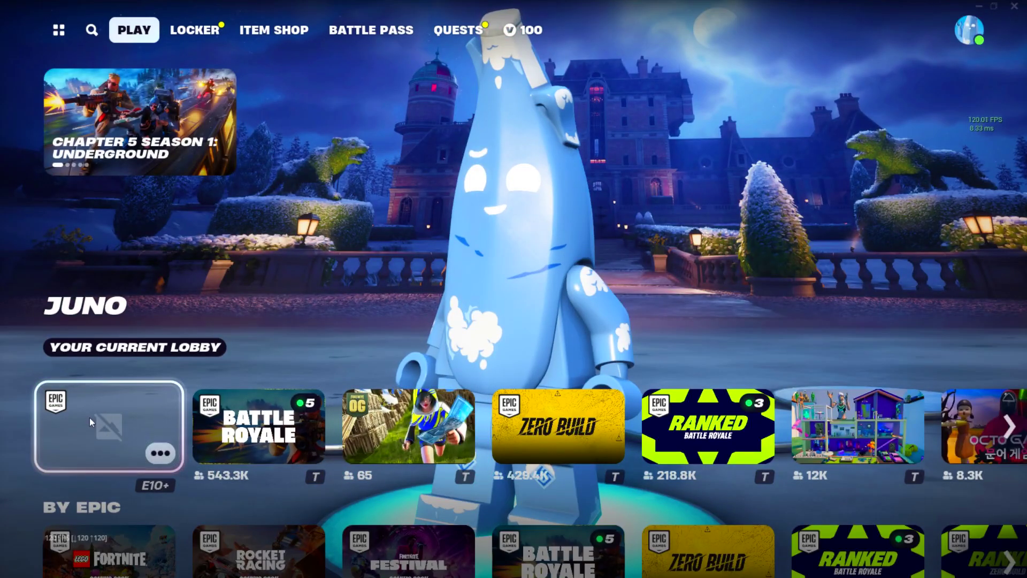
click(89, 418)
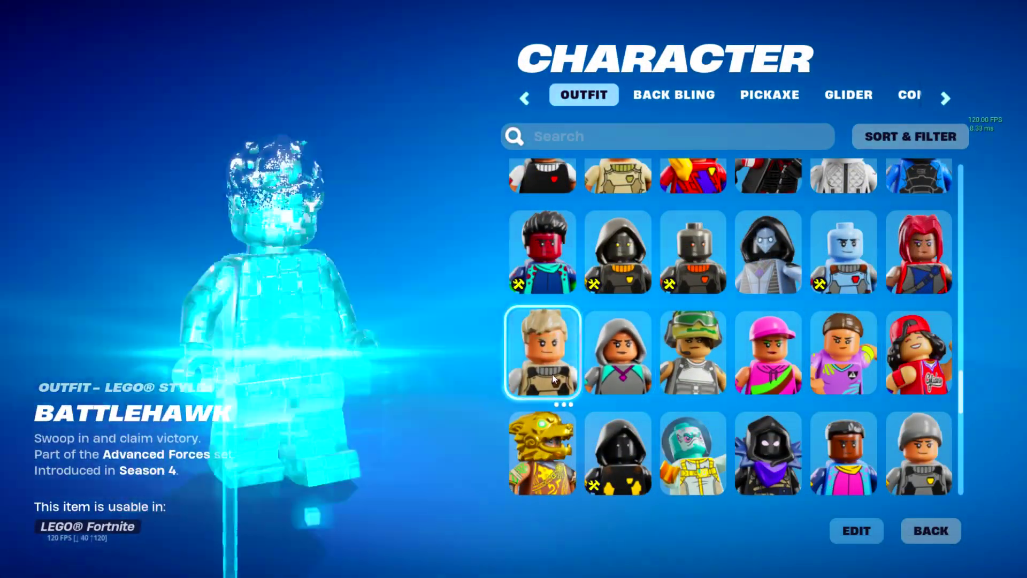
scroll(859, 409, up, 1)
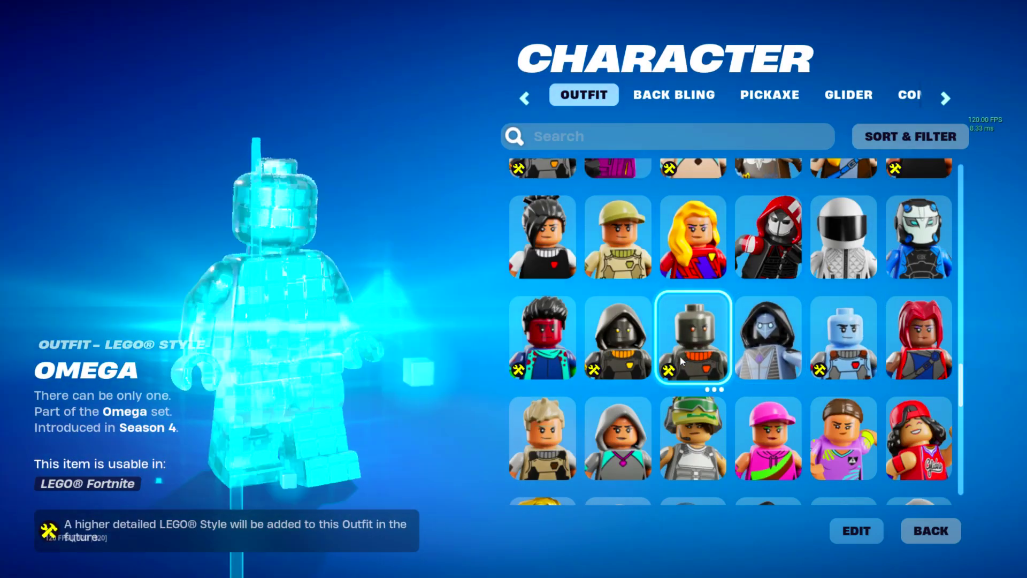
scroll(548, 358, up, 1)
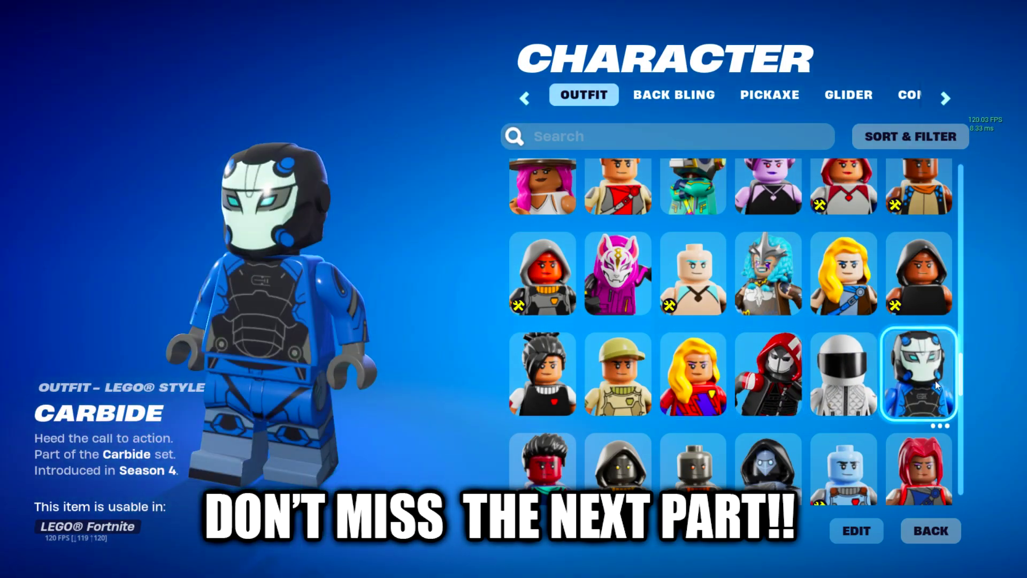
scroll(935, 380, up, 1)
scroll(872, 482, up, 1)
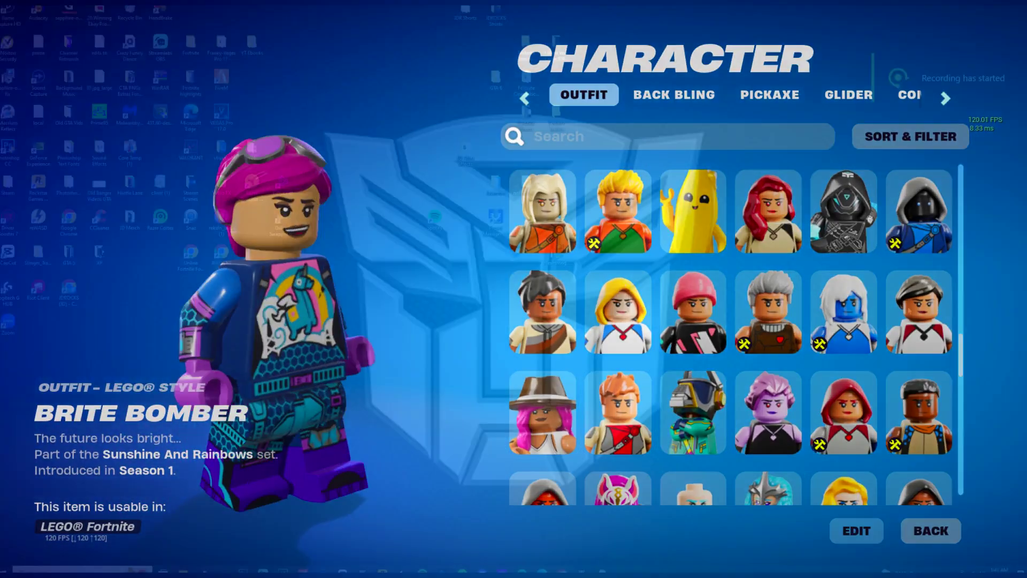
- Open the AppData folder from the Win+R Run prompt
key(super+r)
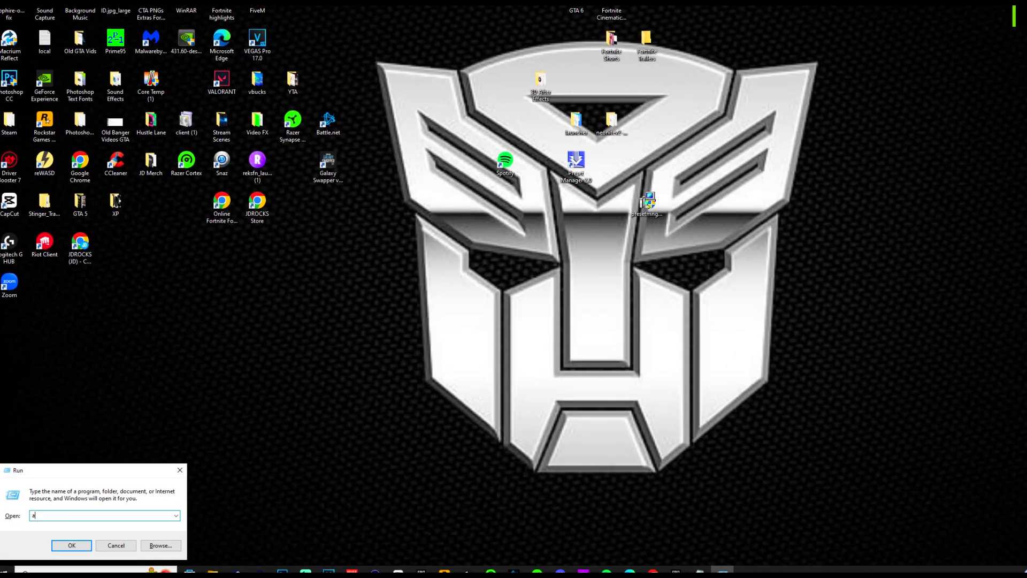
text(appdata)
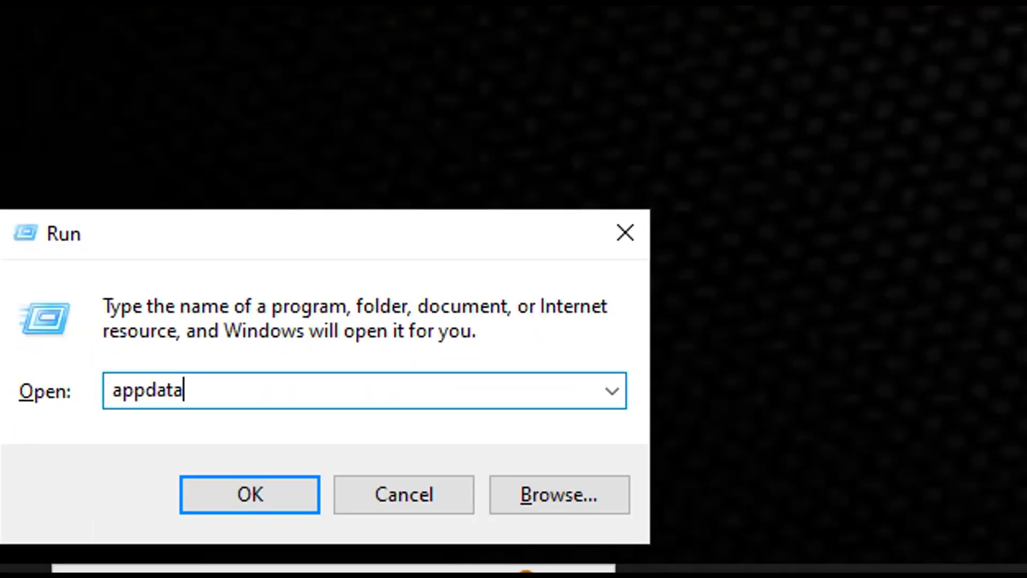
key(Return)
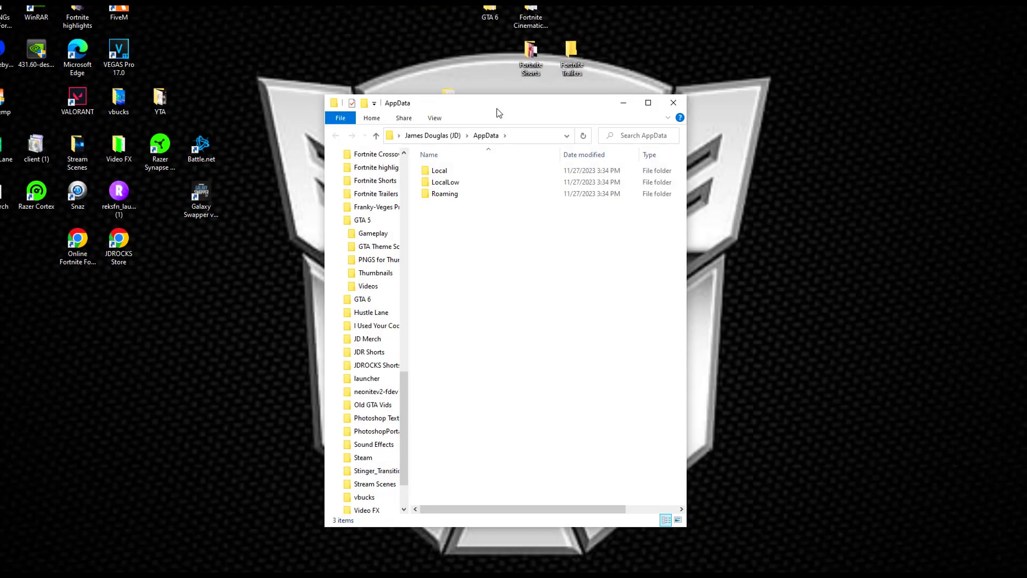
- Navigate through Local, FortniteGame and Saved into the Config folder
double_click(482, 171)
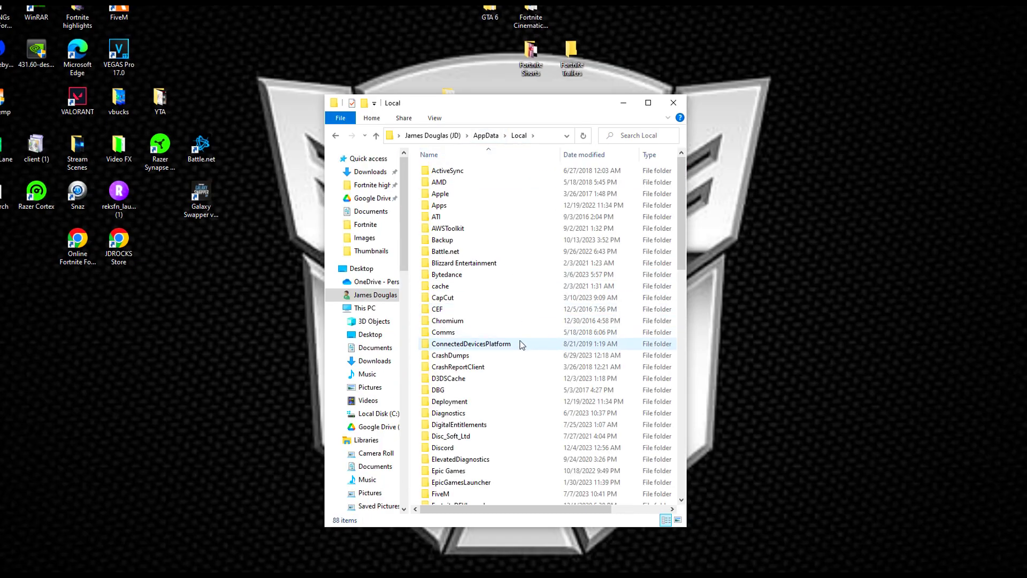
drag(681, 217, 682, 425)
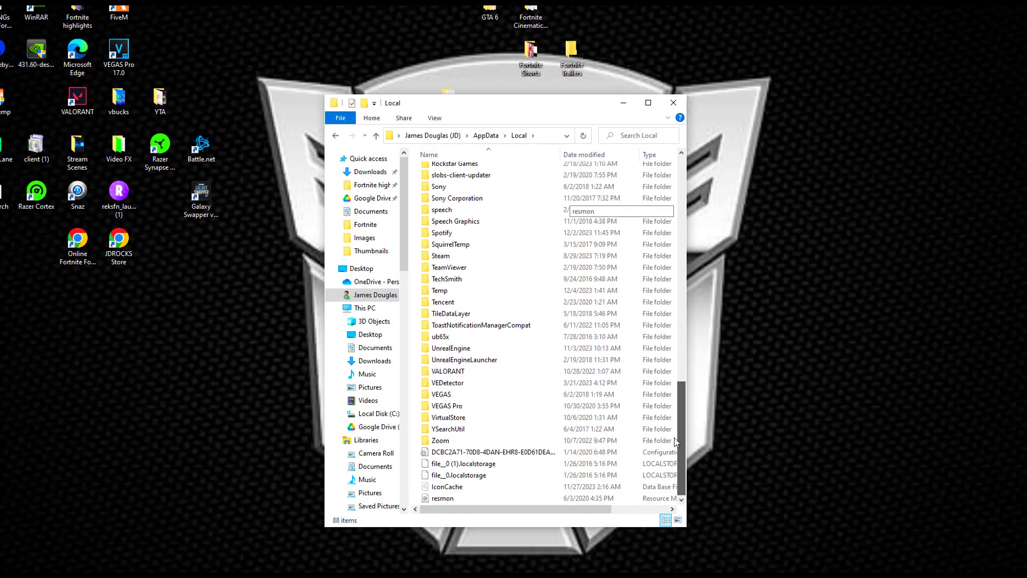
scroll(547, 321, up, 10)
scroll(545, 321, up, 5)
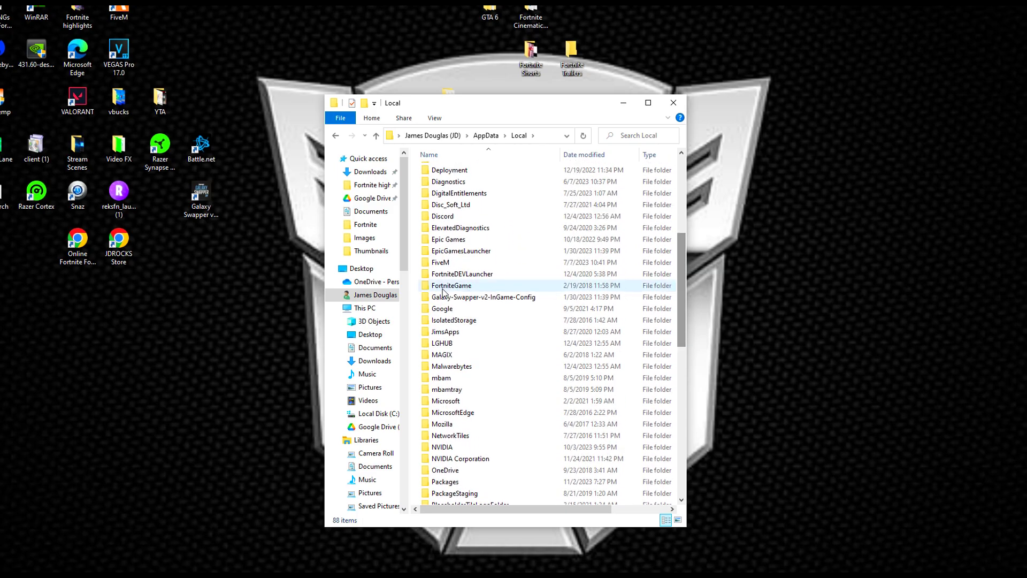
click(451, 286)
double_click(451, 286)
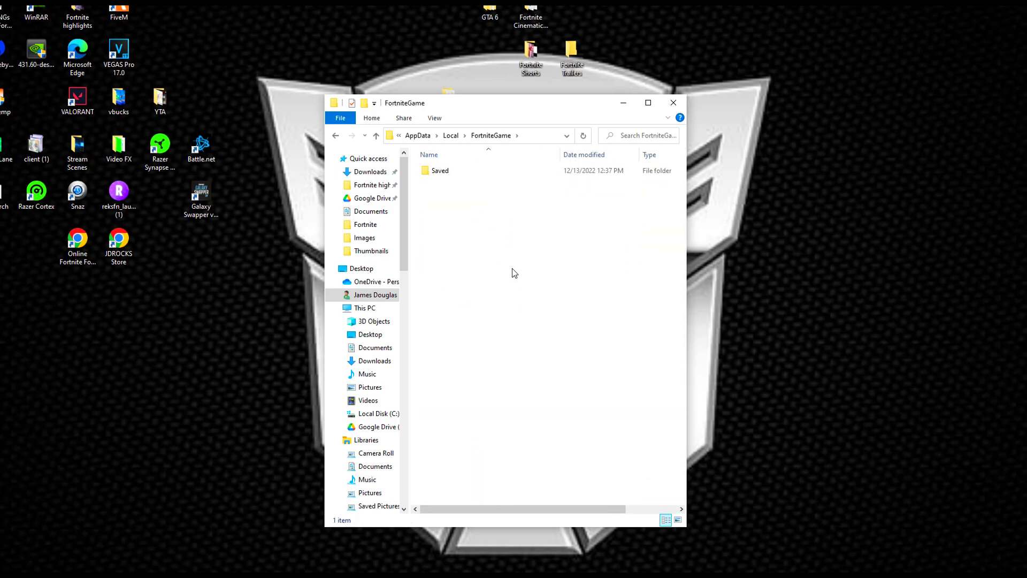
double_click(439, 170)
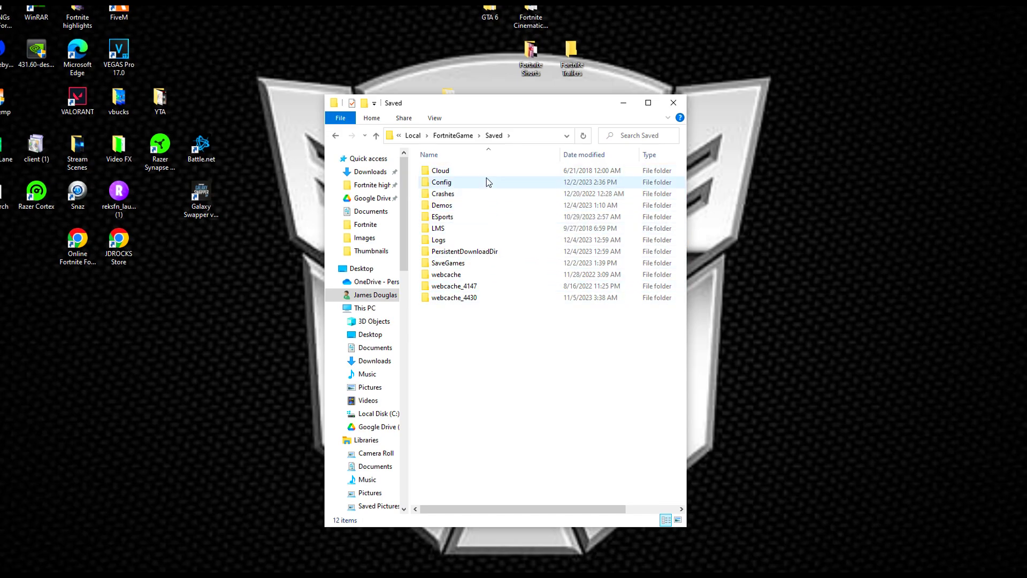
double_click(441, 182)
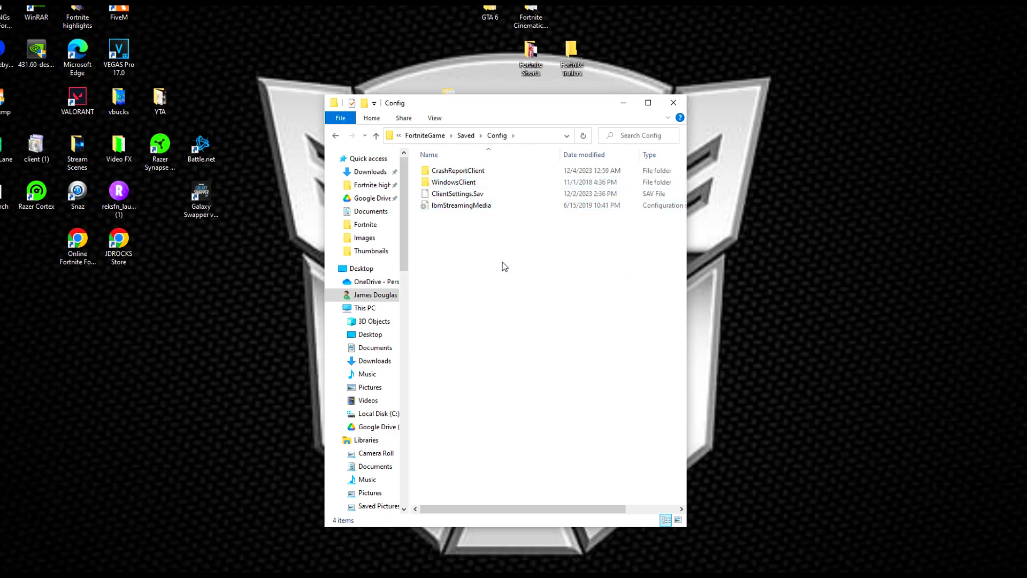
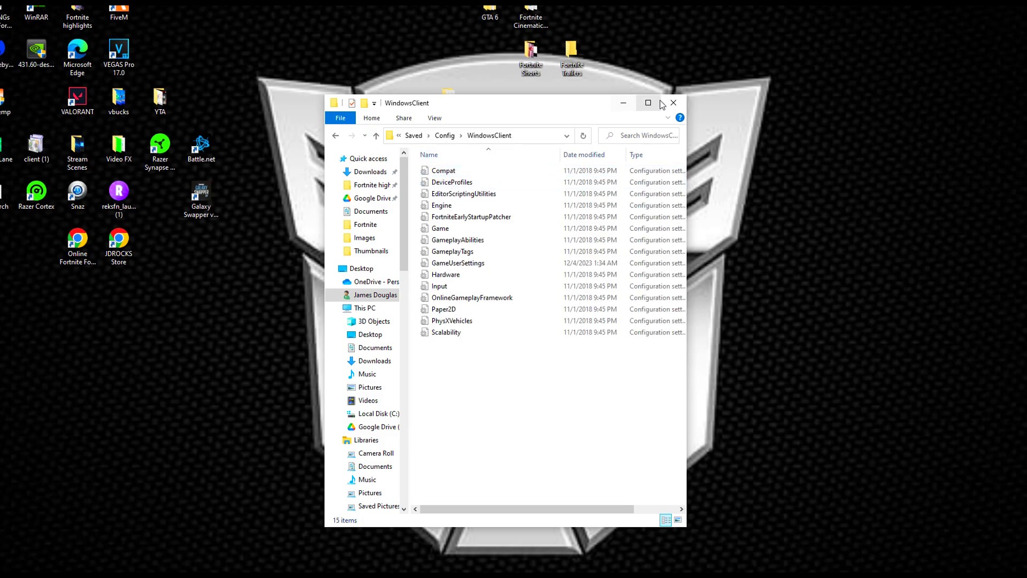
- Enlarge the WindowsClient folder window to show file sizes and move it left
drag(691, 95, 703, 12)
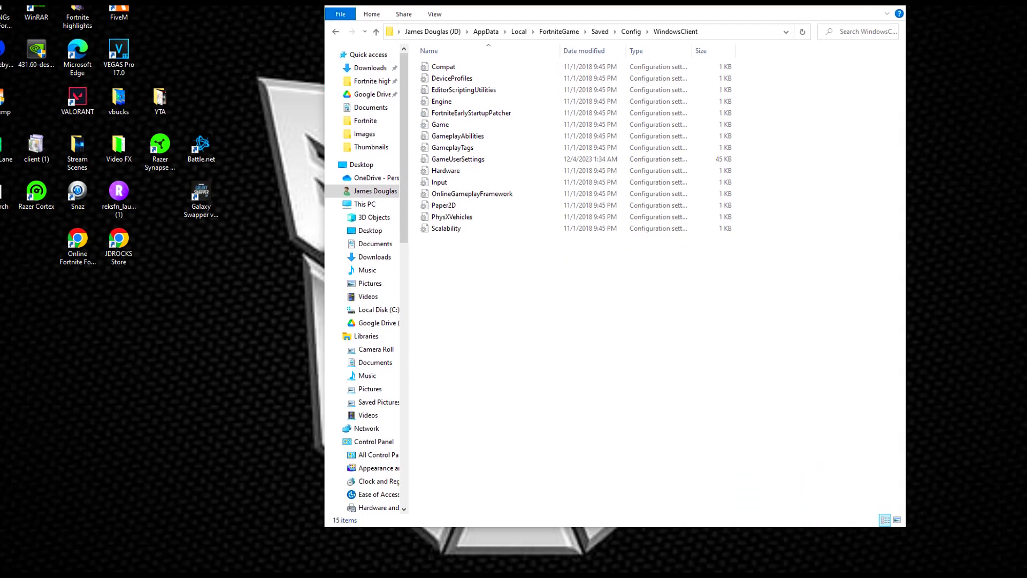
drag(612, 7, 477, 15)
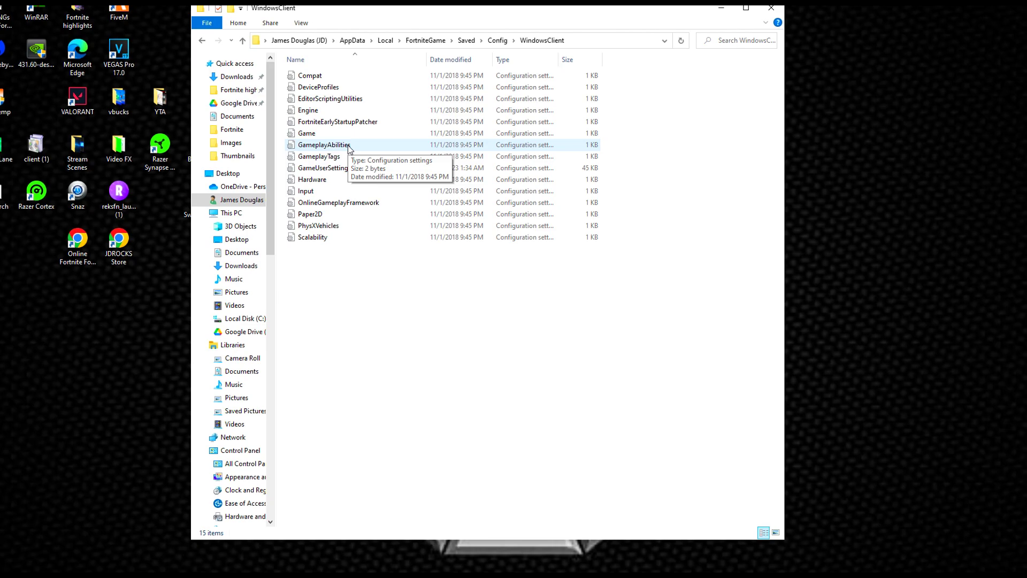
- Open GameUserSettings in Notepad and select the LastSelectedPlaylist line showing Playlist_DefaultSolo
right_click(329, 167)
mouse_move(401, 266)
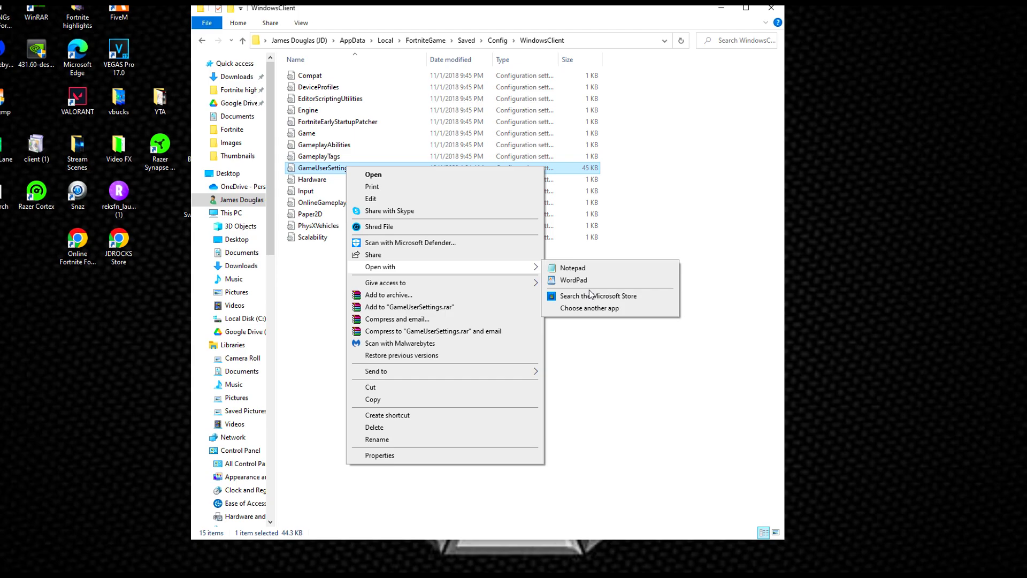
click(572, 267)
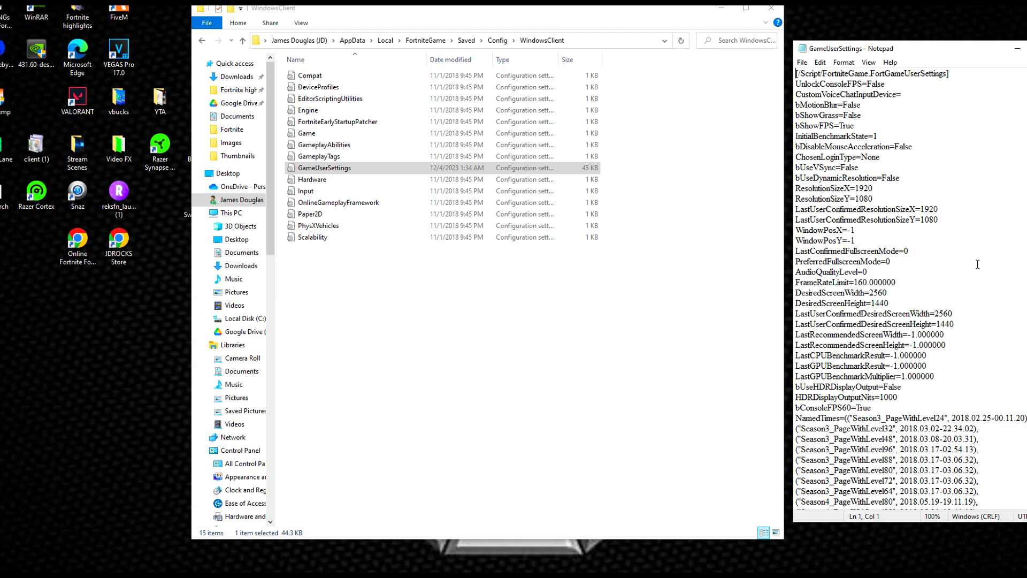
scroll(988, 255, down, 5)
scroll(989, 255, down, 5)
scroll(988, 256, down, 5)
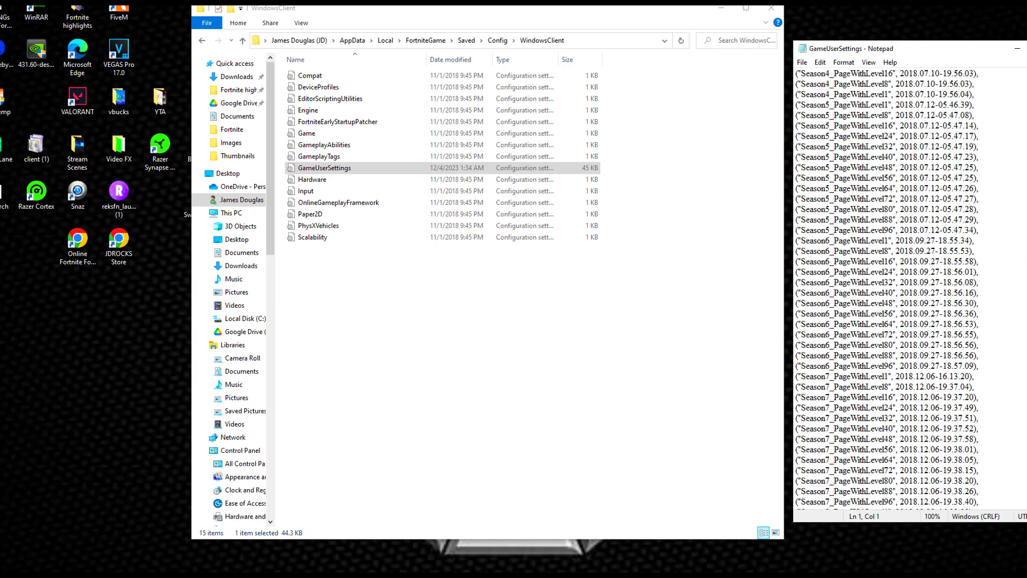
scroll(910, 289, down, 5)
scroll(911, 289, down, 5)
scroll(910, 289, down, 5)
scroll(910, 289, down, 5)
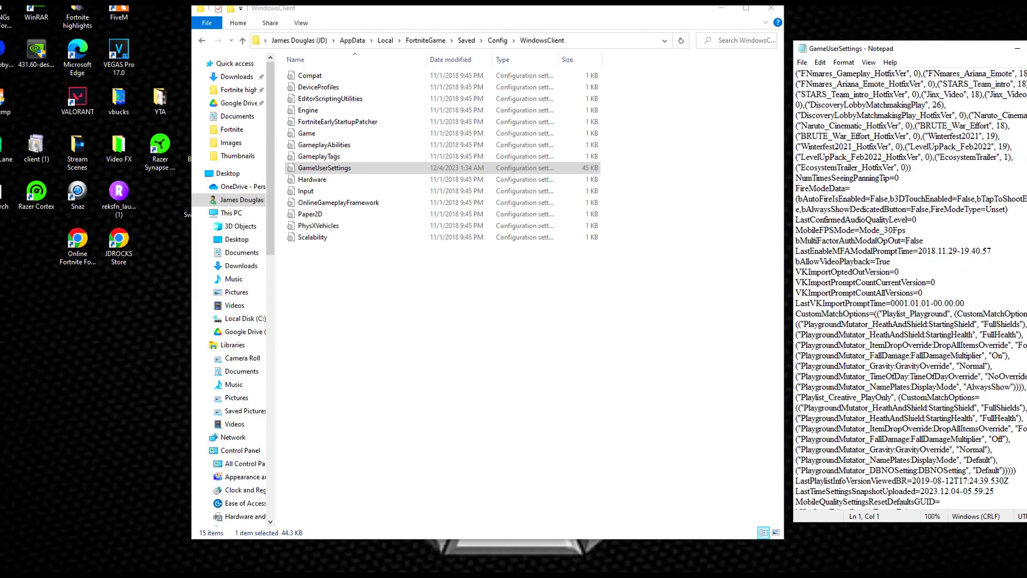
scroll(910, 289, down, 4)
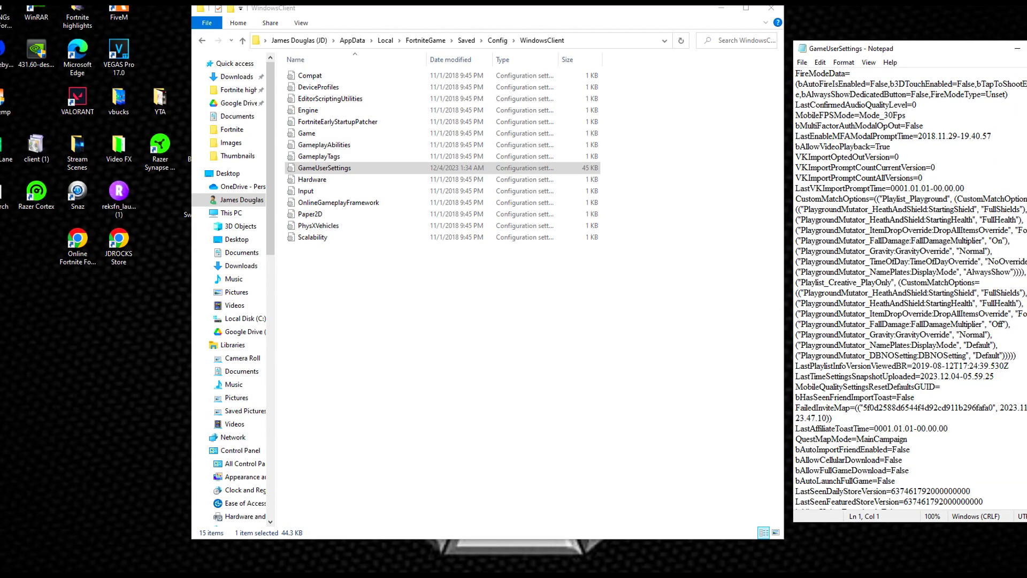
scroll(911, 289, down, 5)
scroll(911, 289, down, 5)
scroll(911, 289, down, 5)
scroll(911, 289, down, 5)
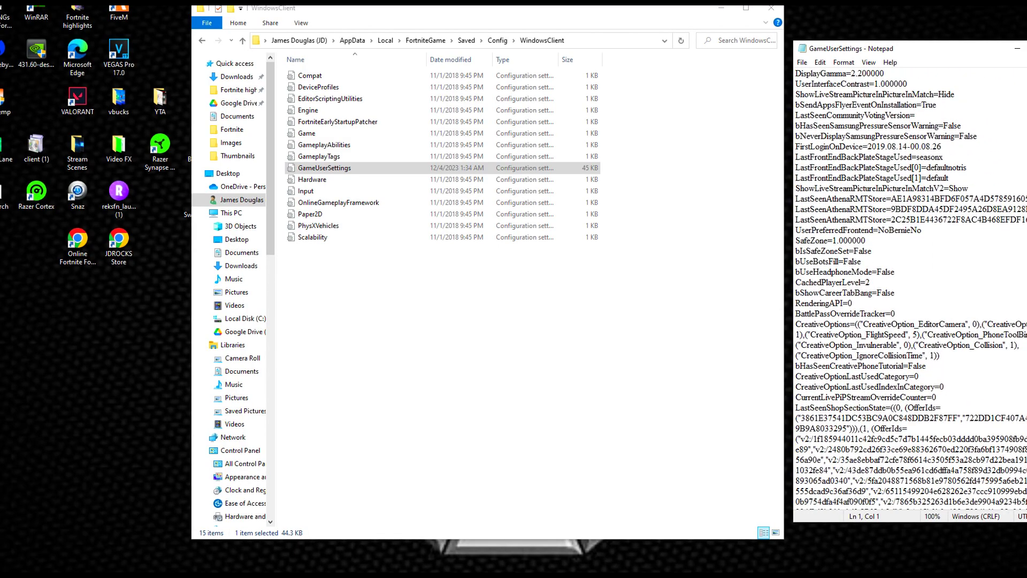
scroll(910, 288, down, 5)
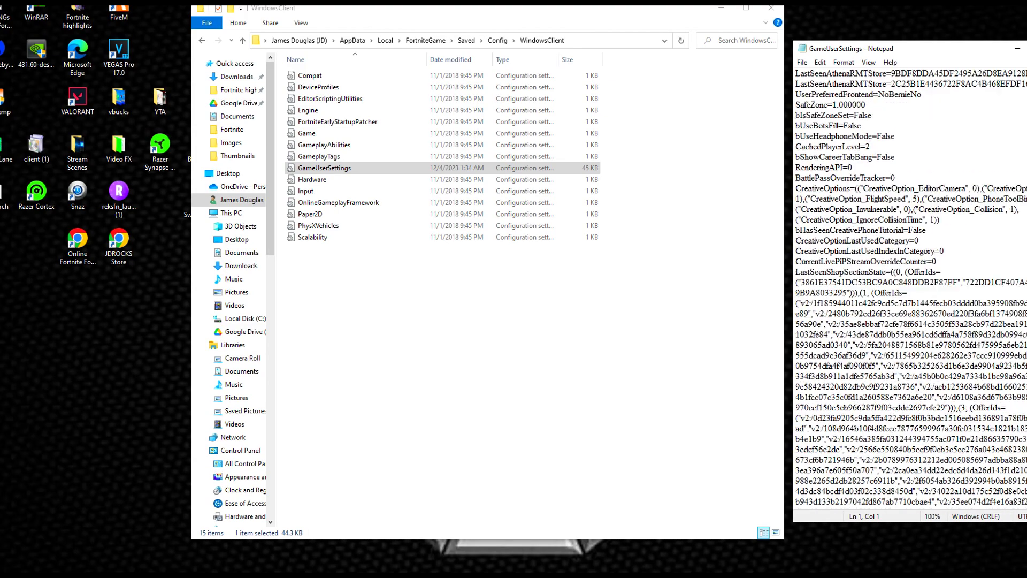
scroll(910, 289, down, 5)
scroll(910, 290, down, 5)
scroll(911, 288, down, 5)
scroll(910, 290, down, 5)
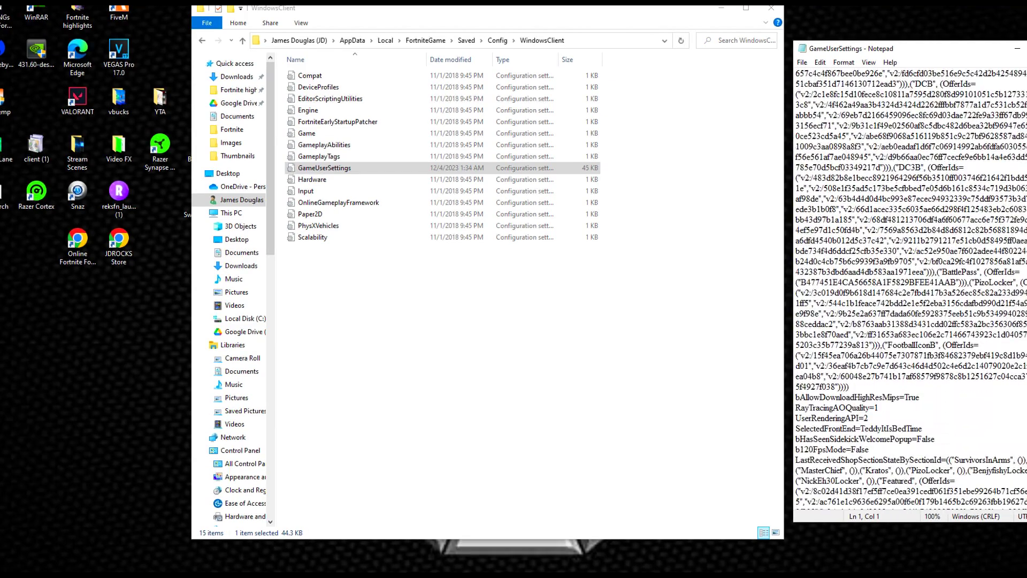
scroll(911, 289, down, 5)
scroll(911, 289, down, 5)
scroll(910, 289, down, 5)
scroll(910, 289, down, 5)
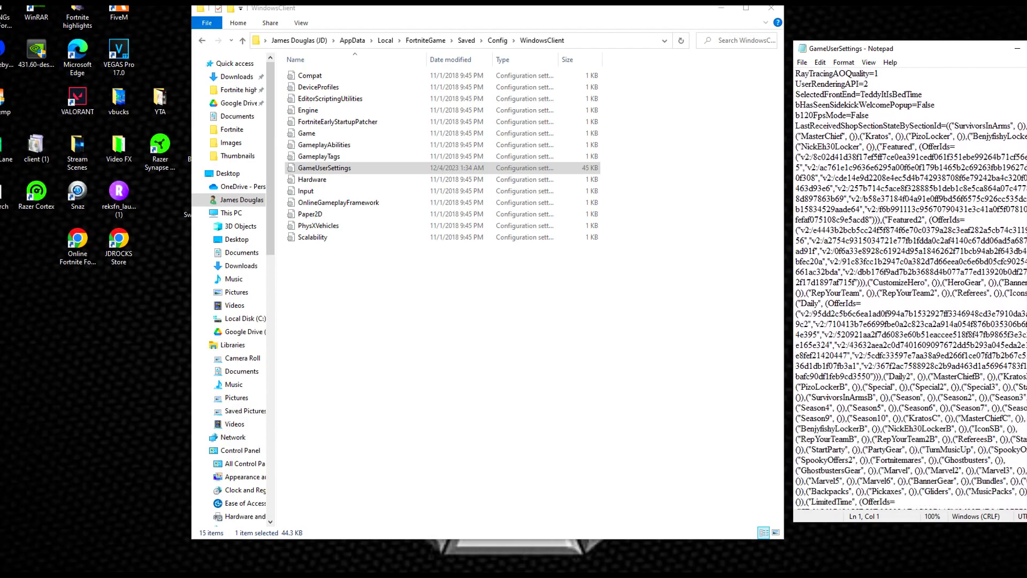
scroll(911, 289, down, 5)
drag(151, 366, 559, 381)
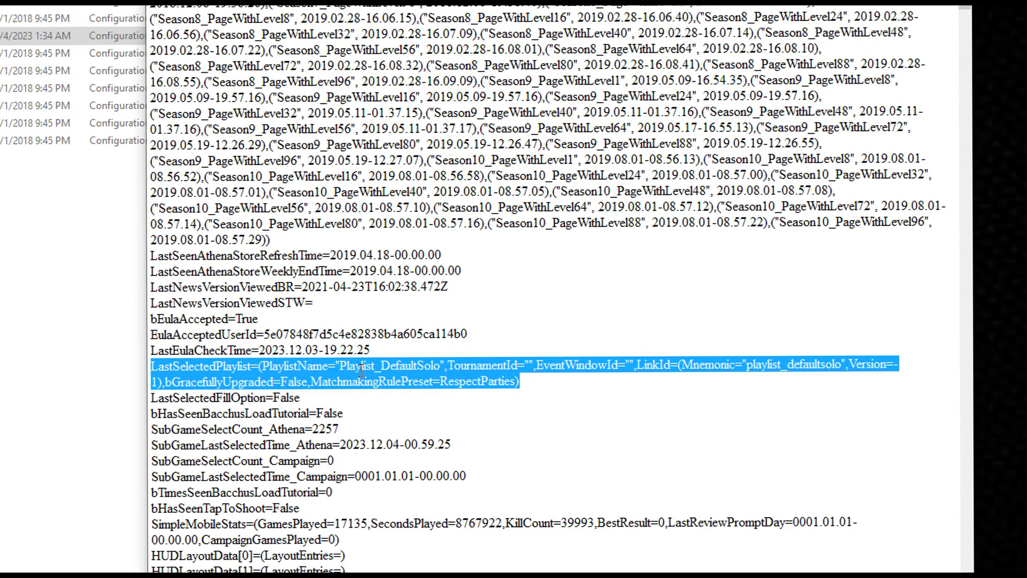
- Paste over the selected line so LastSelectedPlaylist reads Playlist_Juno
key(ctrl+v)
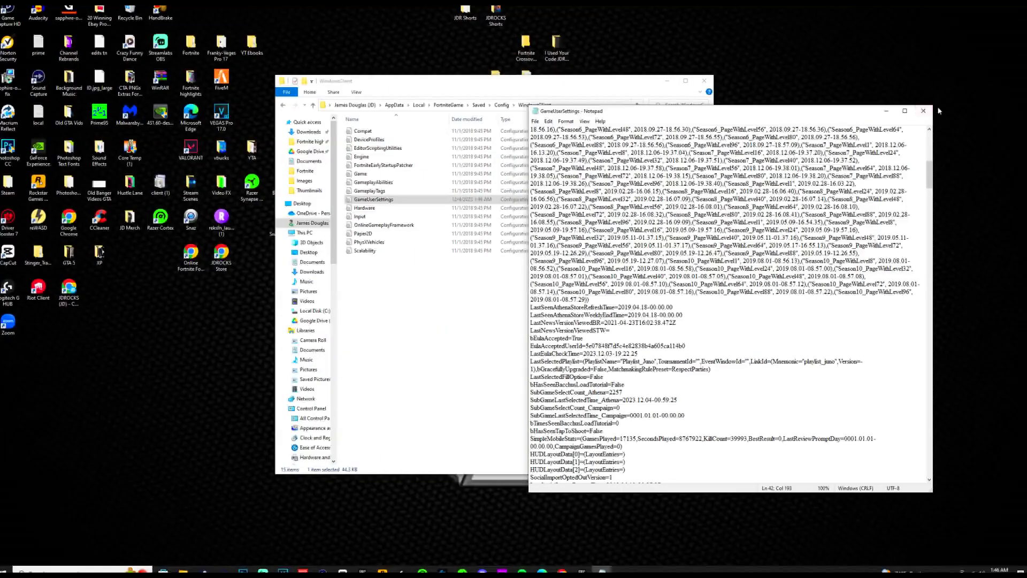
- Close the Notepad window with GameUserSettings and the WindowsClient folder window
click(932, 110)
click(706, 84)
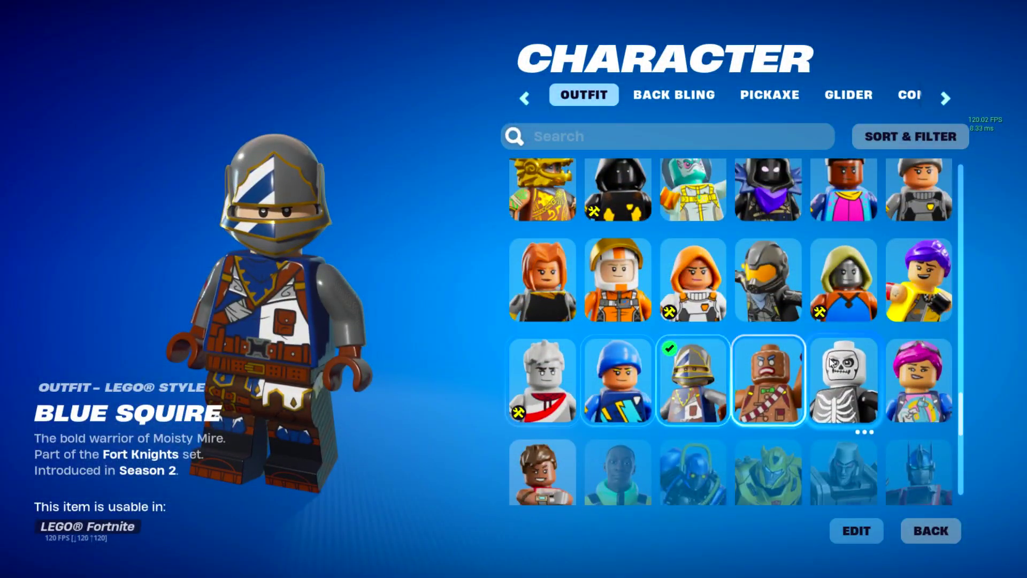
- Preview the Merry Marauder and Skull Trooper outfits, then equip Brite Bomber
click(743, 367)
click(833, 375)
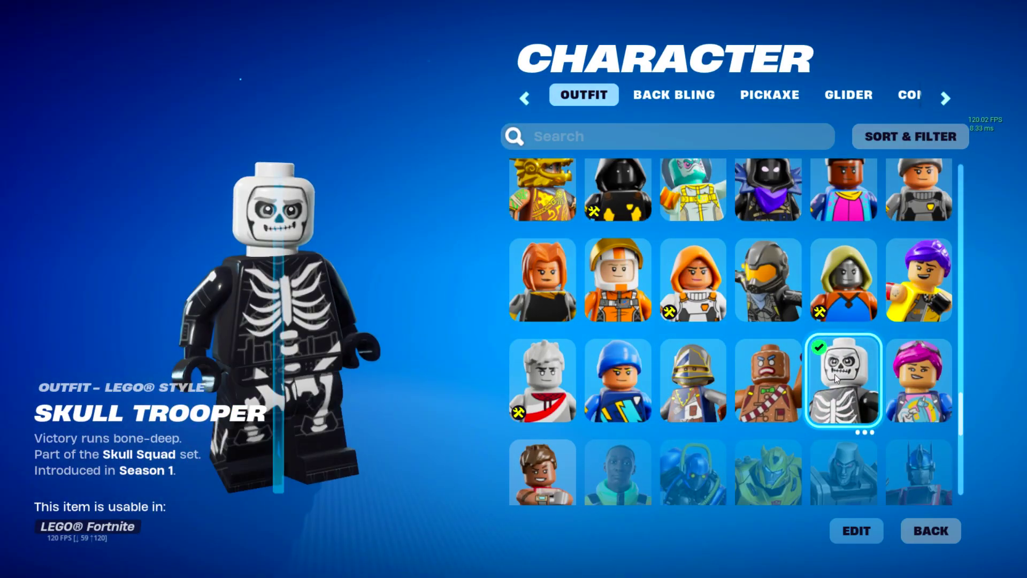
click(927, 376)
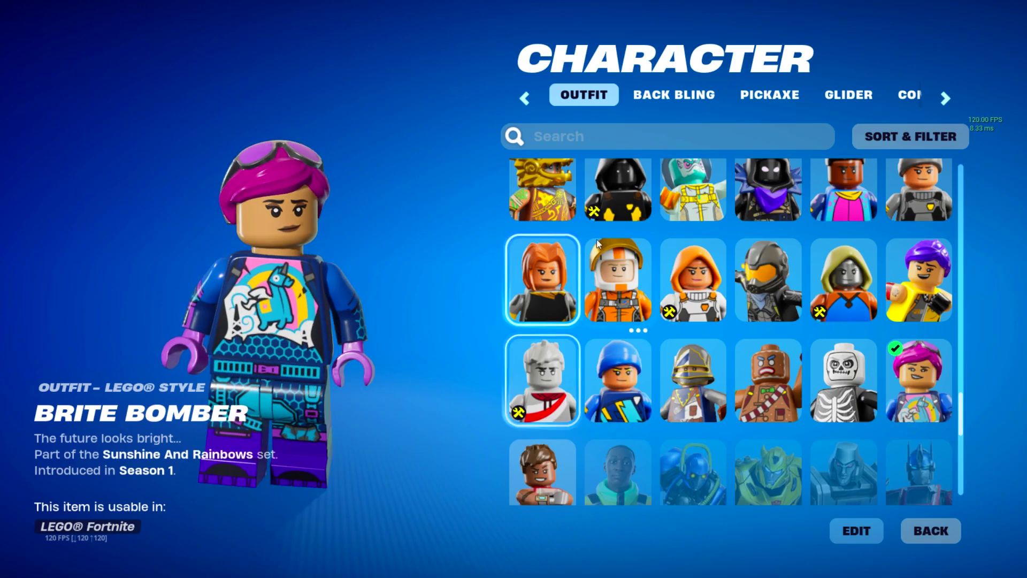
- Browse the Back Bling, Pickaxe and Glider collections, then return to Outfits
click(674, 95)
click(775, 95)
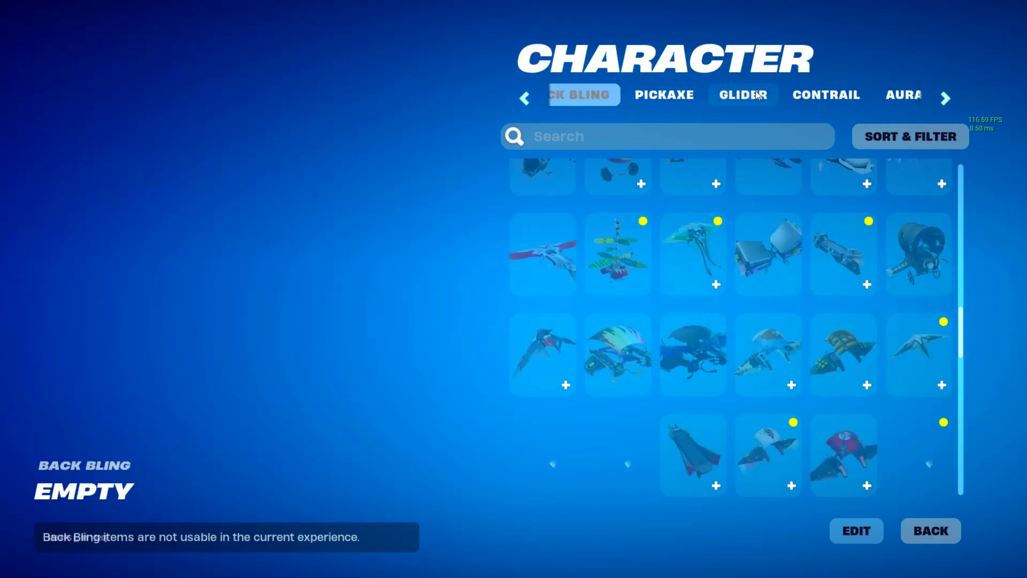
click(576, 97)
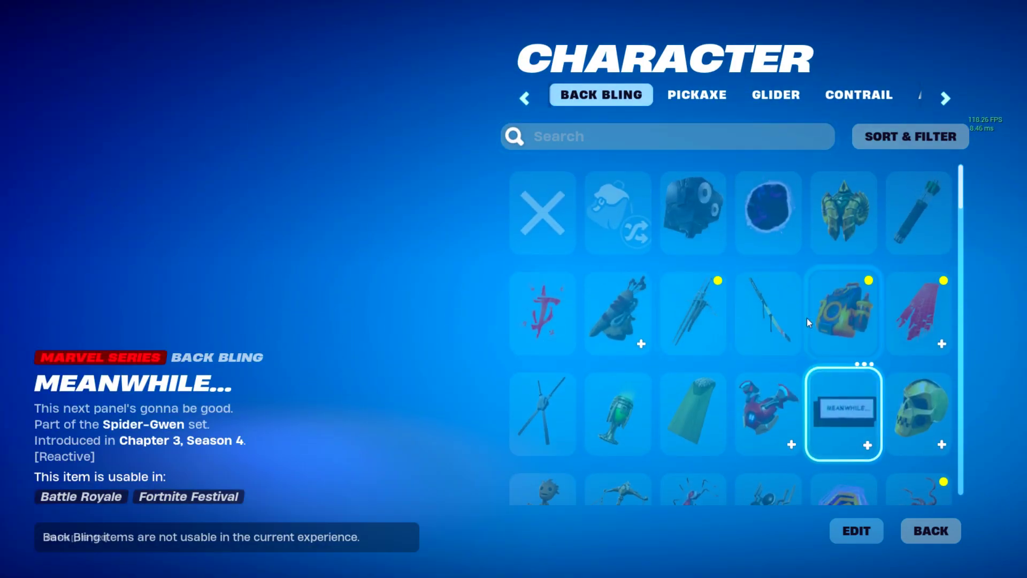
click(526, 96)
scroll(722, 281, down, 1)
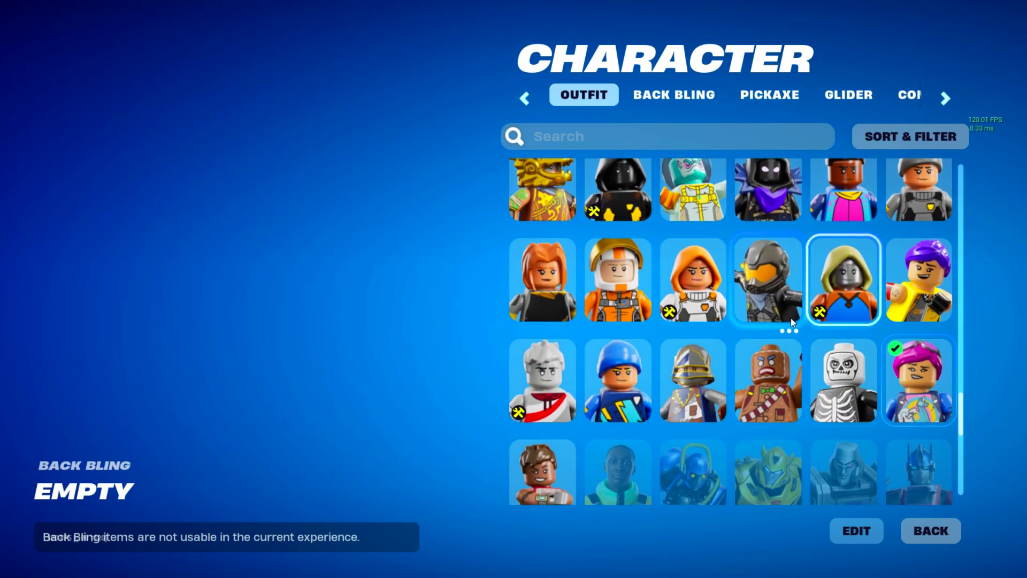
- Preview the Rogue Agent, Merry Marauder, Megatron, Doom Slayer and Unchained Ramirez outfits
click(790, 317)
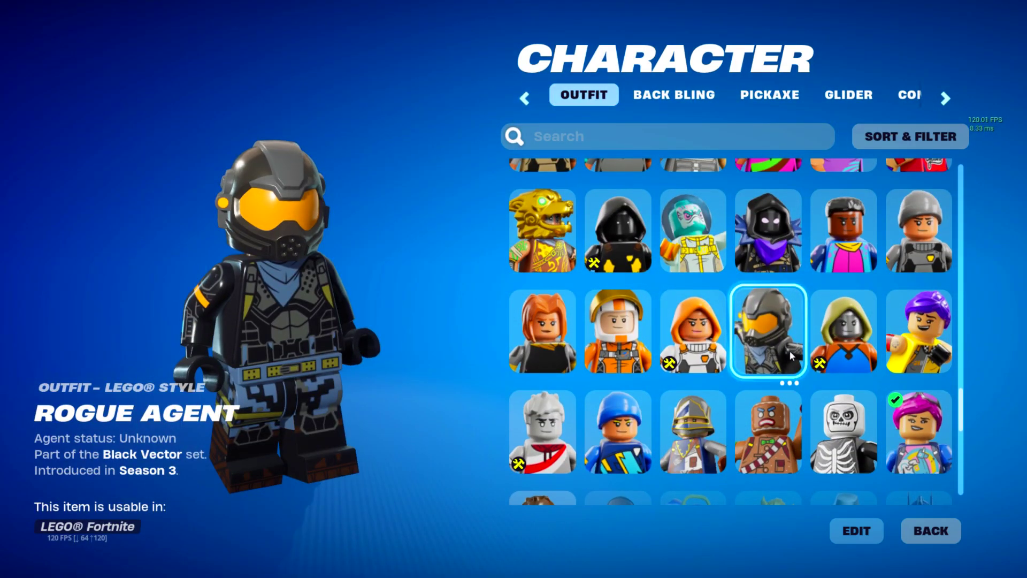
scroll(789, 351, down, 1)
click(768, 386)
click(844, 474)
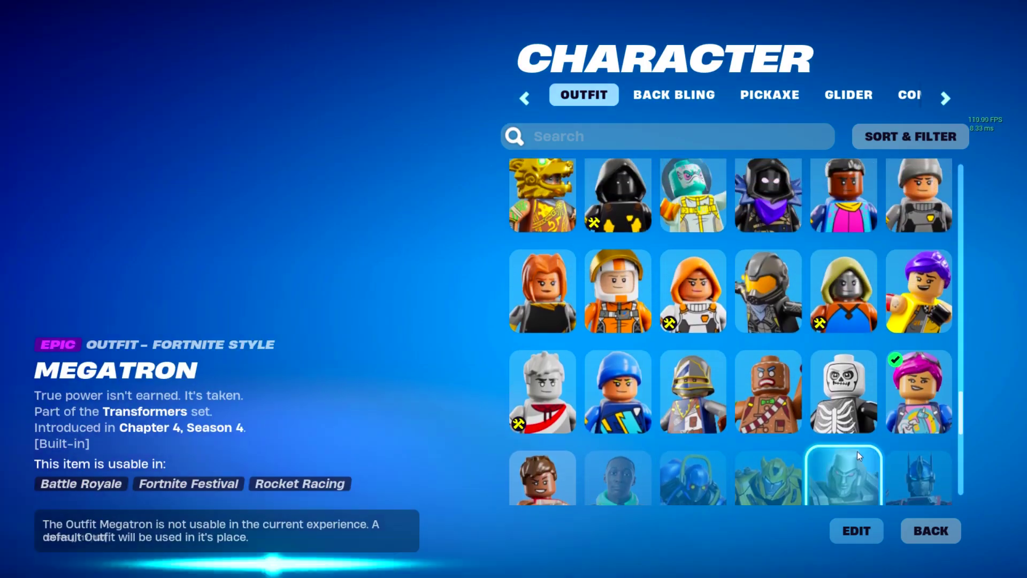
scroll(859, 372, down, 2)
click(855, 366)
scroll(852, 364, down, 2)
click(843, 465)
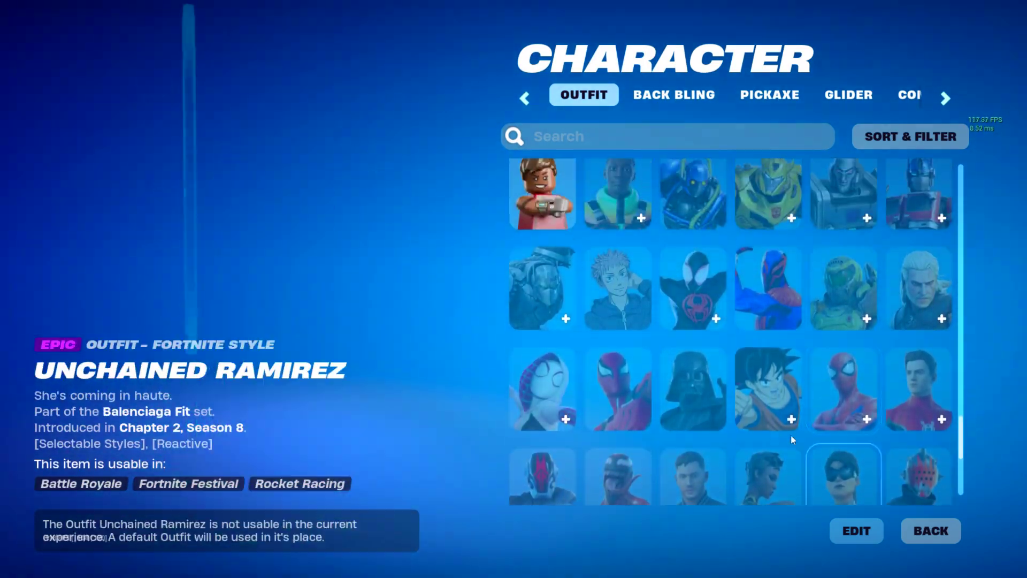